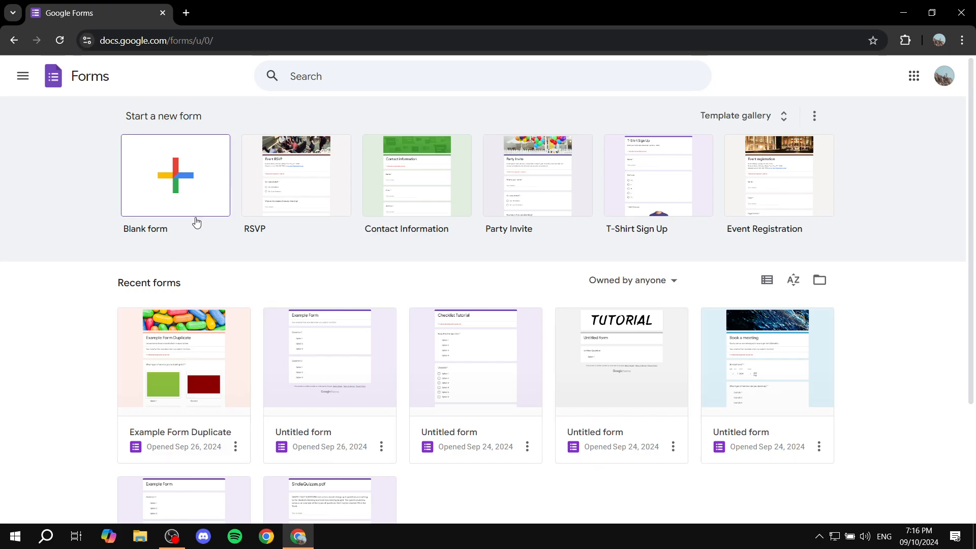
Create a blank form and title it "Verify yourself".
left_click(159, 181)
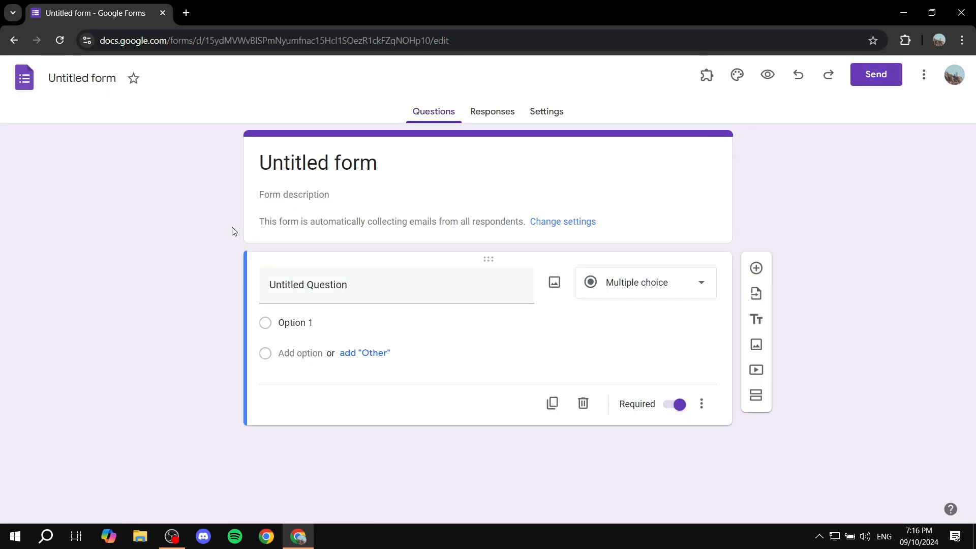
left_click_drag(431, 152, 222, 161)
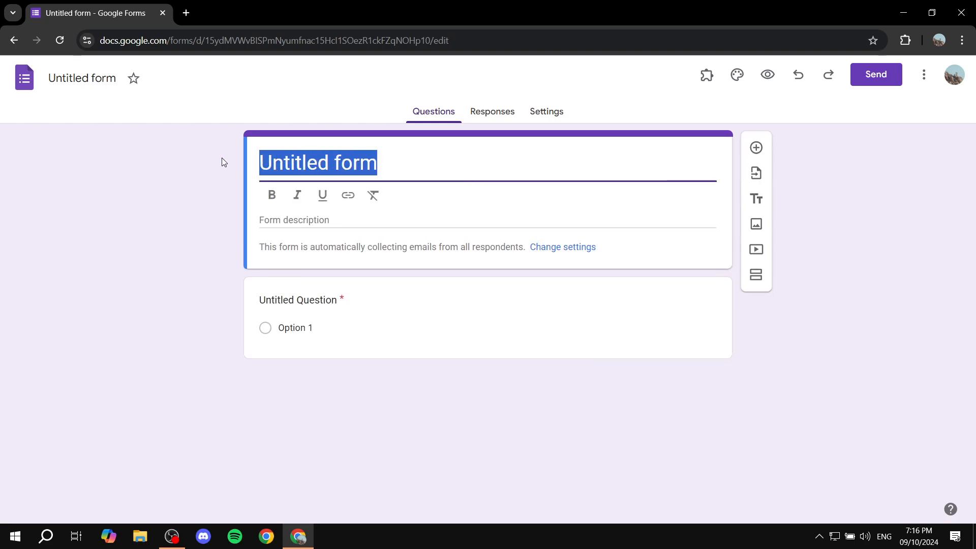
key("BackSpace")
type("R")
key("BackSpace")
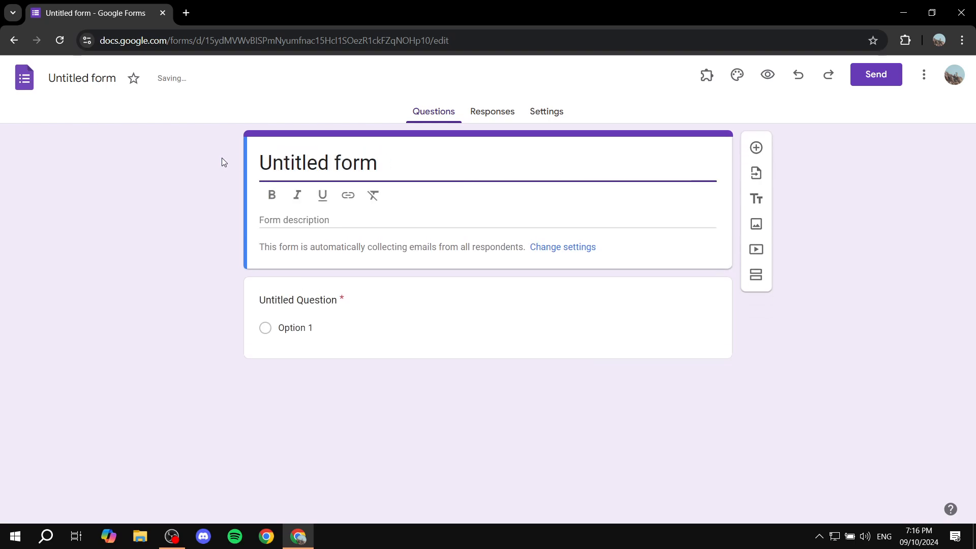
key("BackSpace")
key("BackSpace")
key("BackSpace")
key("BackSpace")
key("BackSpace")
key("BackSpace")
key("BackSpace")
key("BackSpace")
key("BackSpace")
key("BackSpace")
key("BackSpace")
key("BackSpace")
key("BackSpace")
type("Veri")
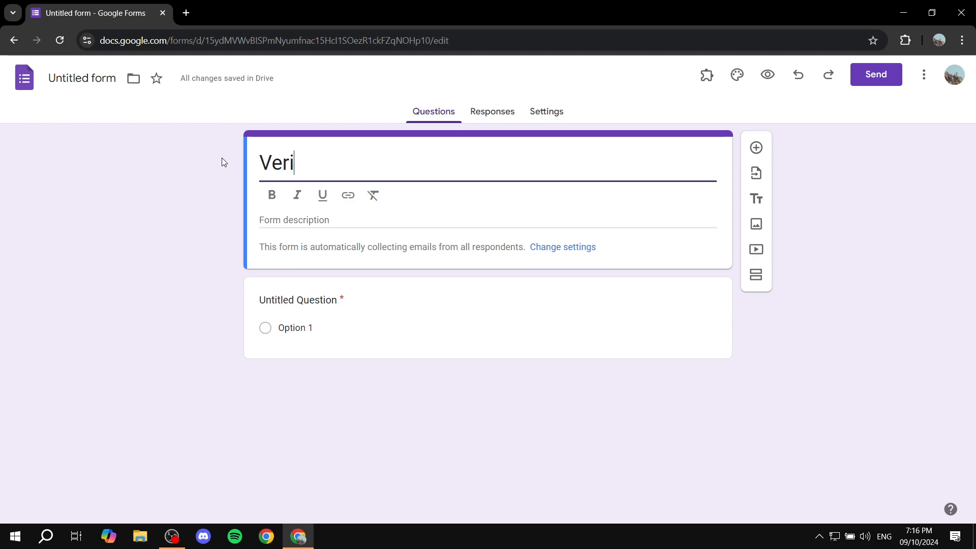
type("fy yourse")
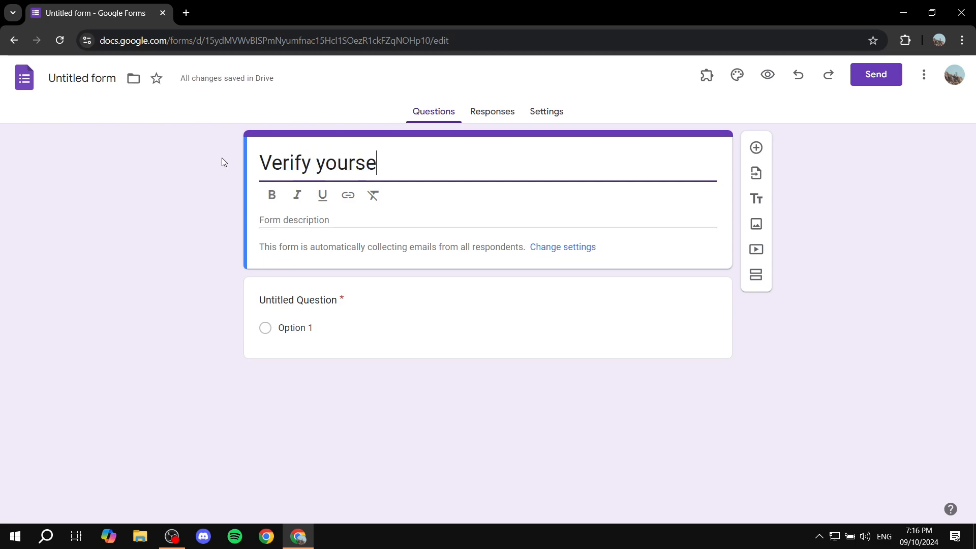
type("lf")
left_click(222, 162)
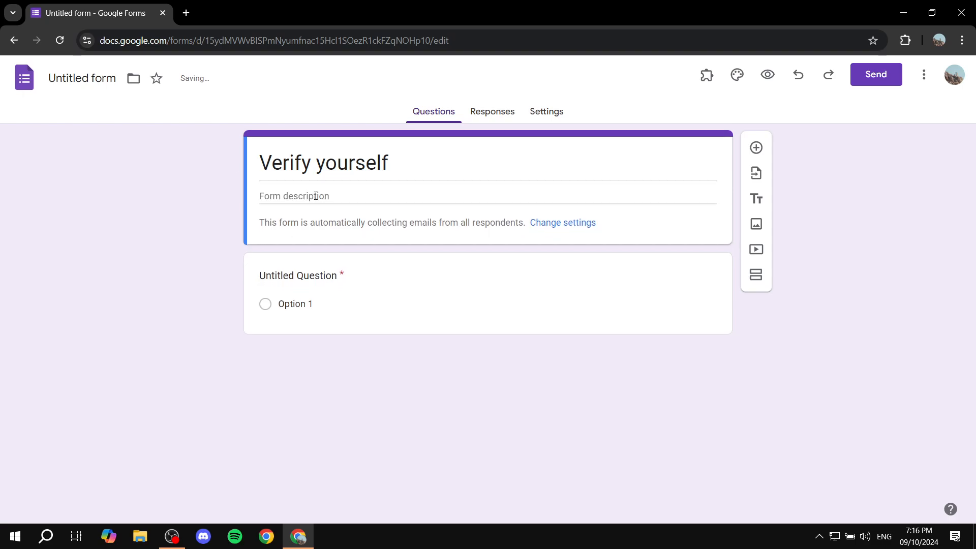
Title the form's first question "Phone number" as a short-answer question.
left_click(340, 278)
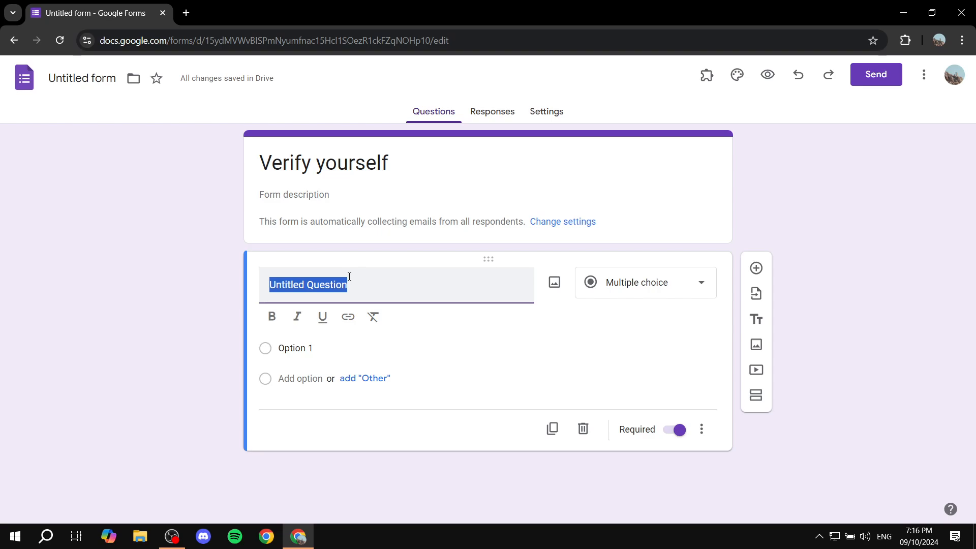
key("BackSpace")
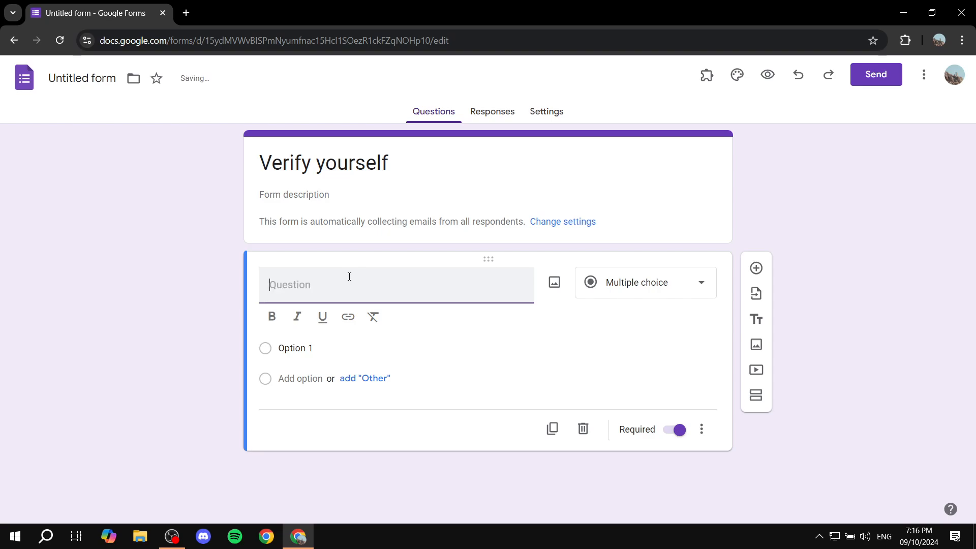
type("Emai")
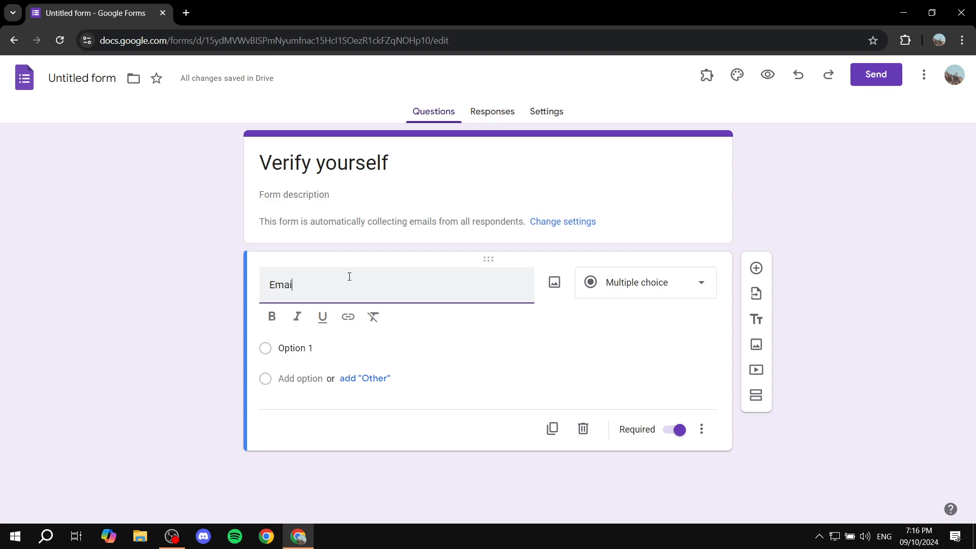
key("BackSpace")
key("BackSpace")
type("aiPho")
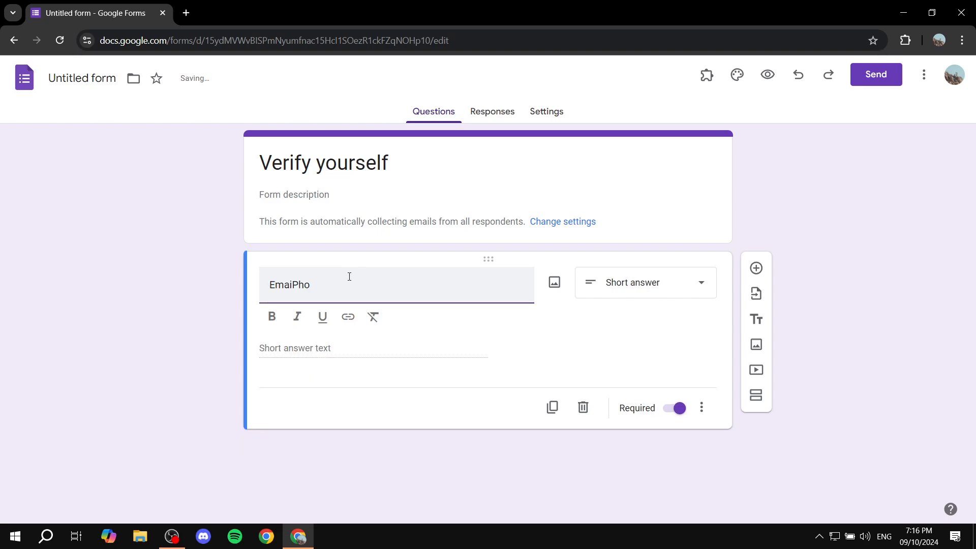
key("ctrl+a")
key("BackSpace")
type("Phone number")
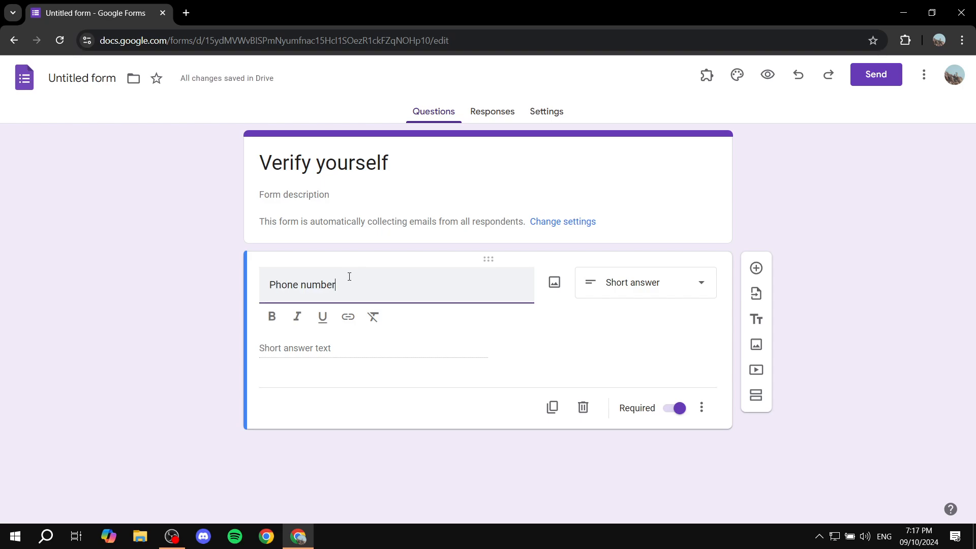
left_click(176, 337)
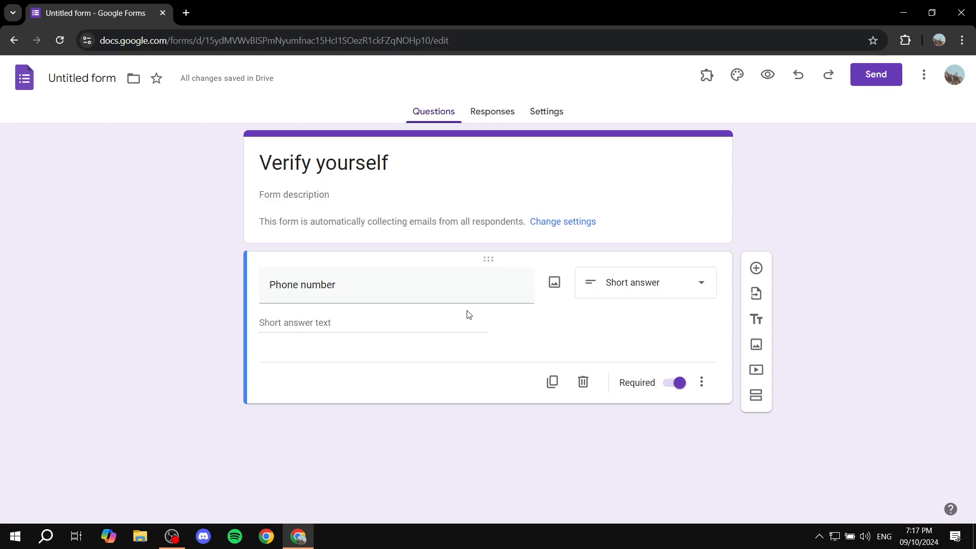
Add response validation to the phone number question, using a regular expression with the Matches condition.
left_click(702, 385)
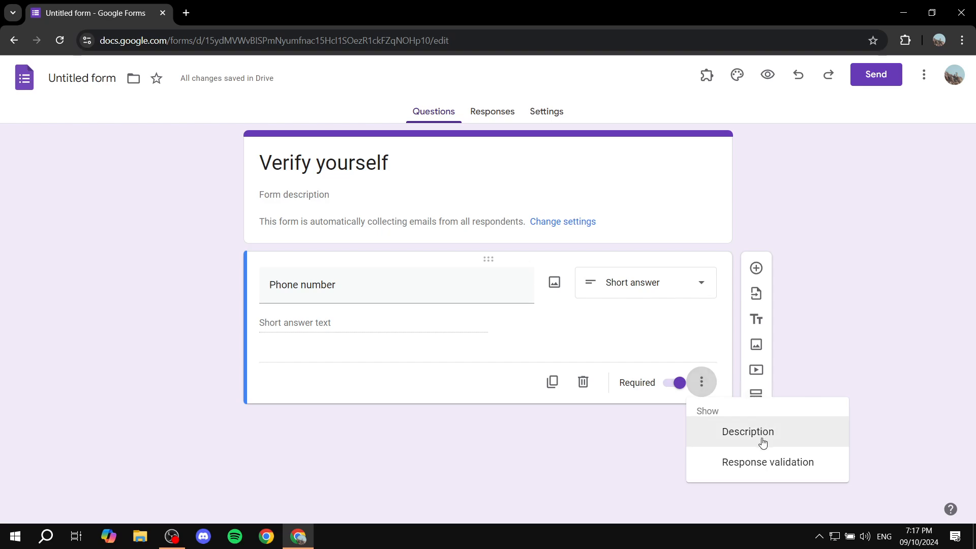
left_click(763, 461)
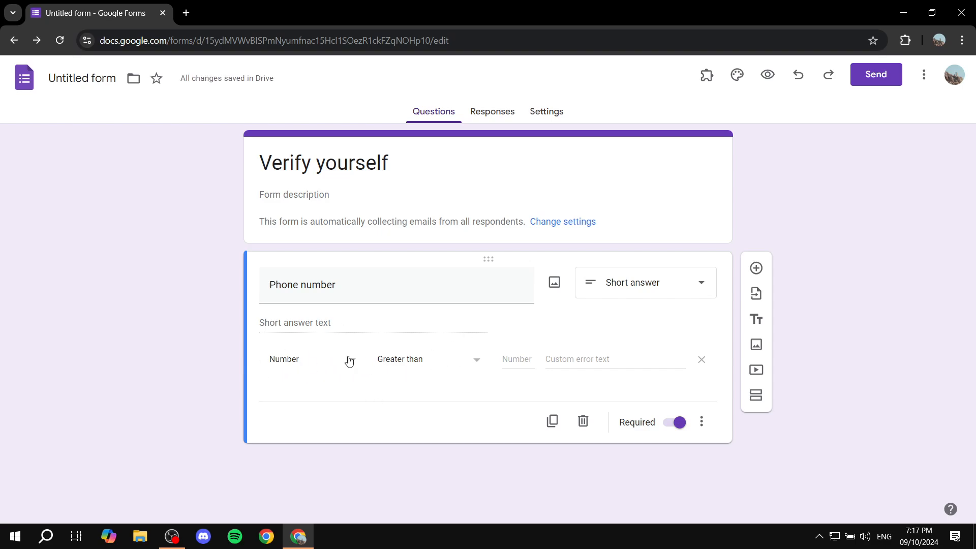
left_click(285, 361)
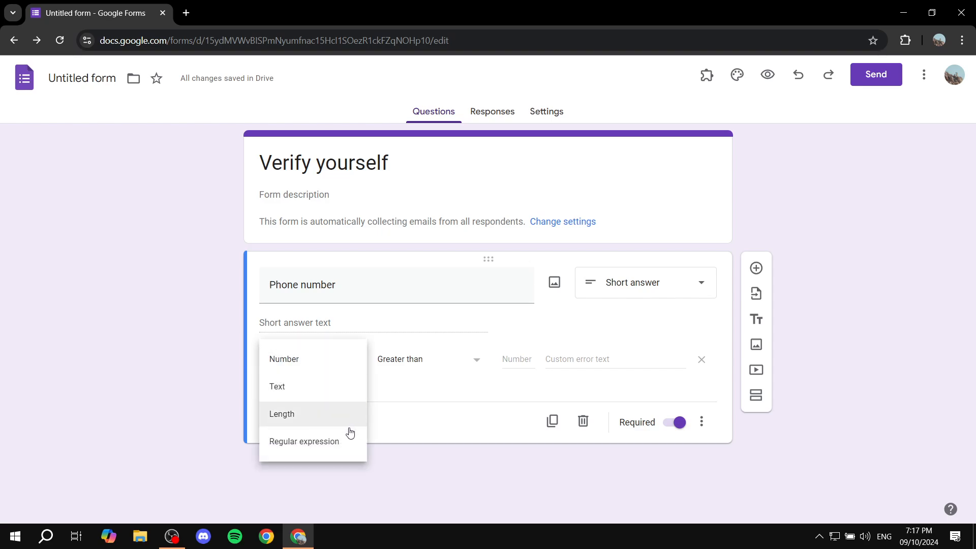
left_click(302, 449)
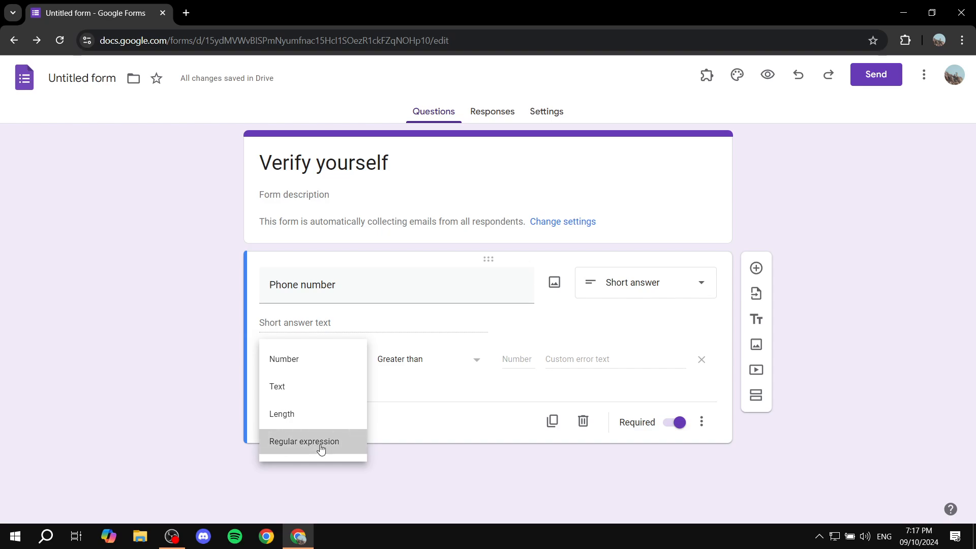
left_click(410, 366)
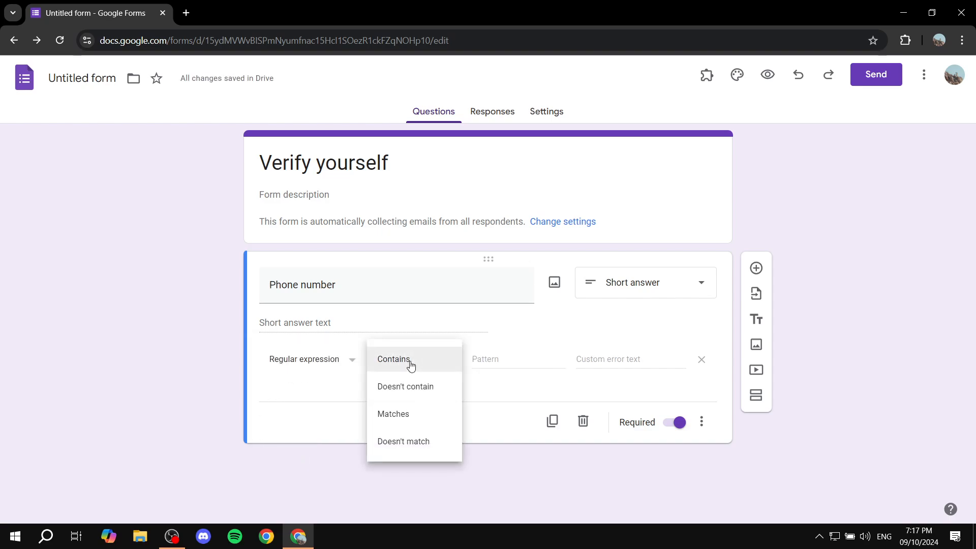
left_click(393, 416)
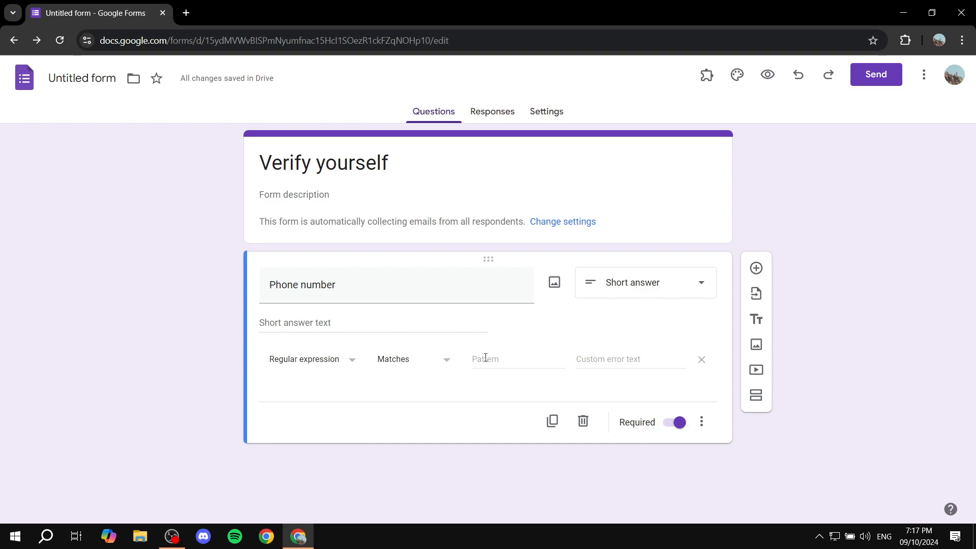
Enter the three allowed phone numbers as the validation pattern, separated by vertical bars.
left_click(501, 354)
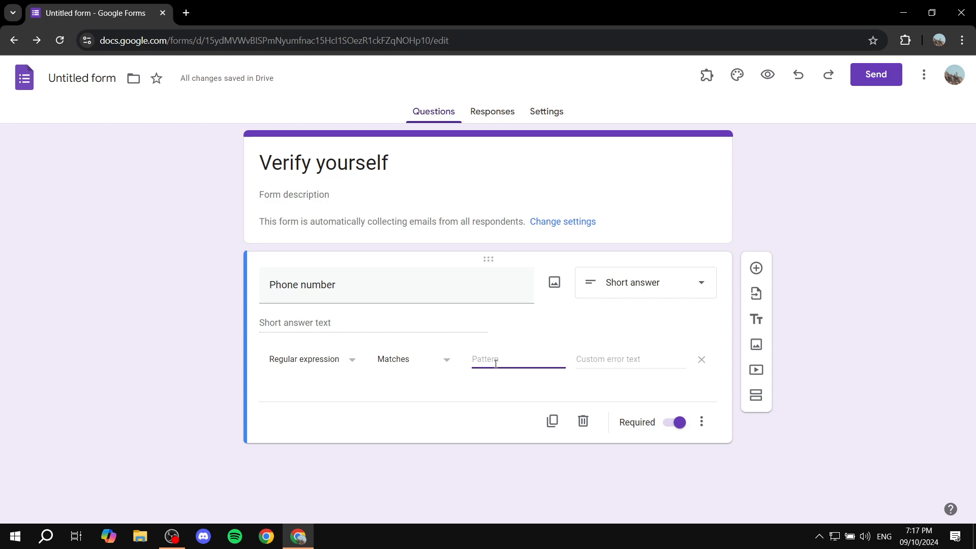
type("1234")
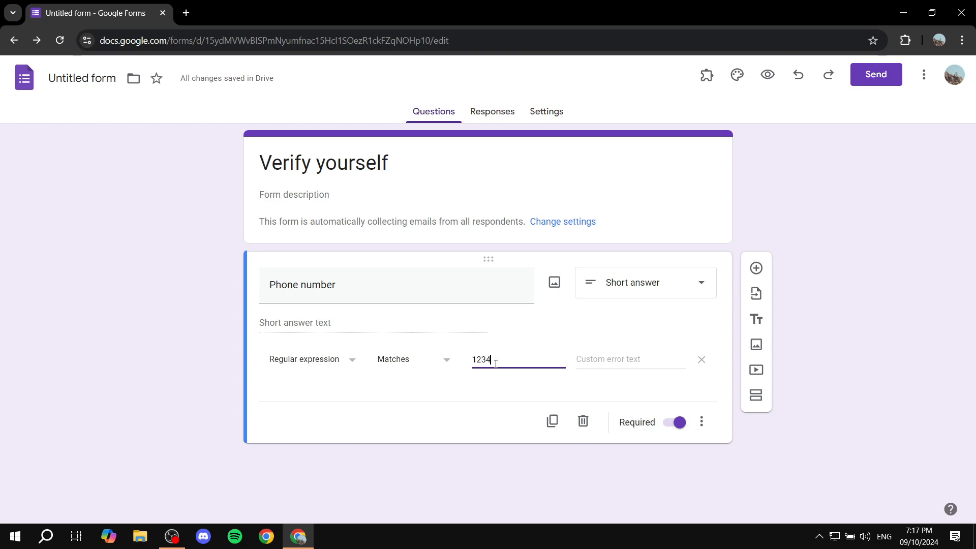
type("5678")
left_click(460, 285)
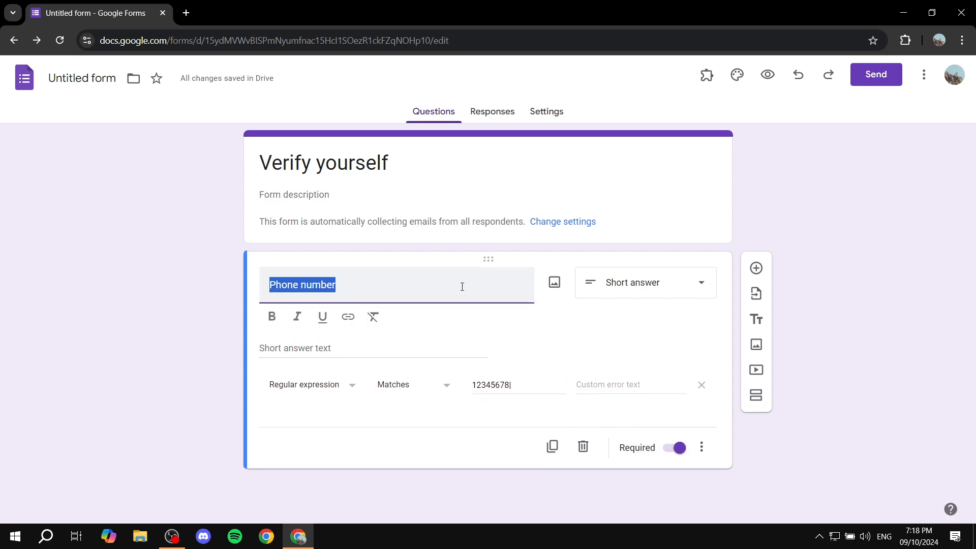
key("Right")
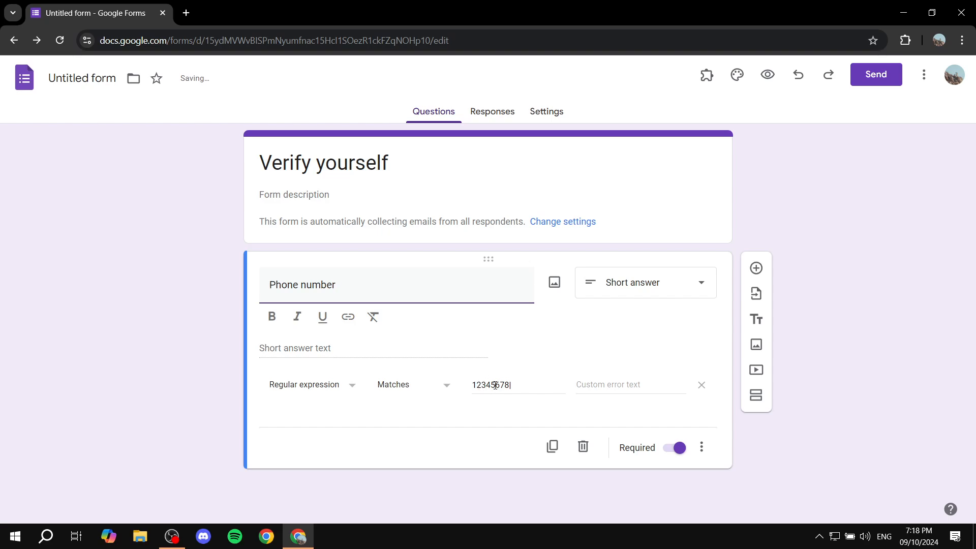
left_click(523, 386)
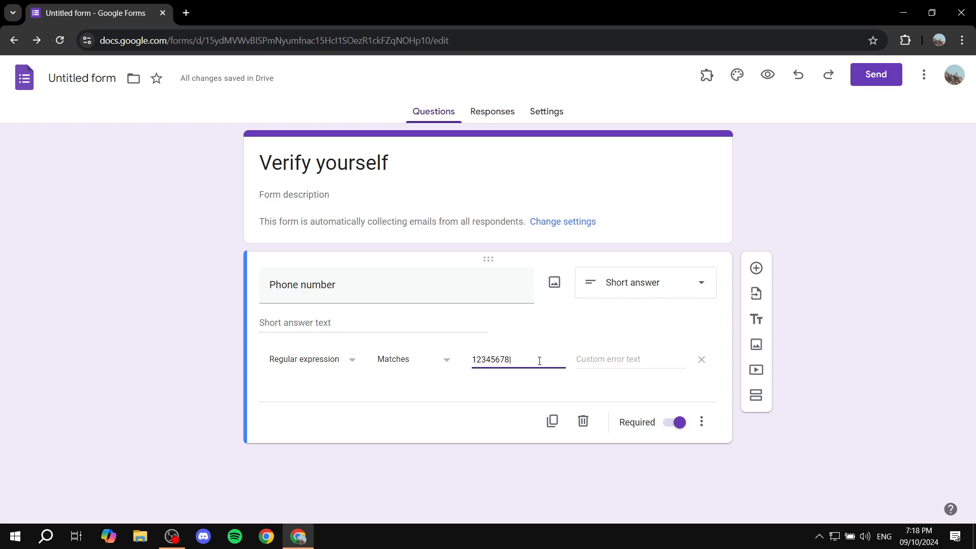
type("|12345677|123456")
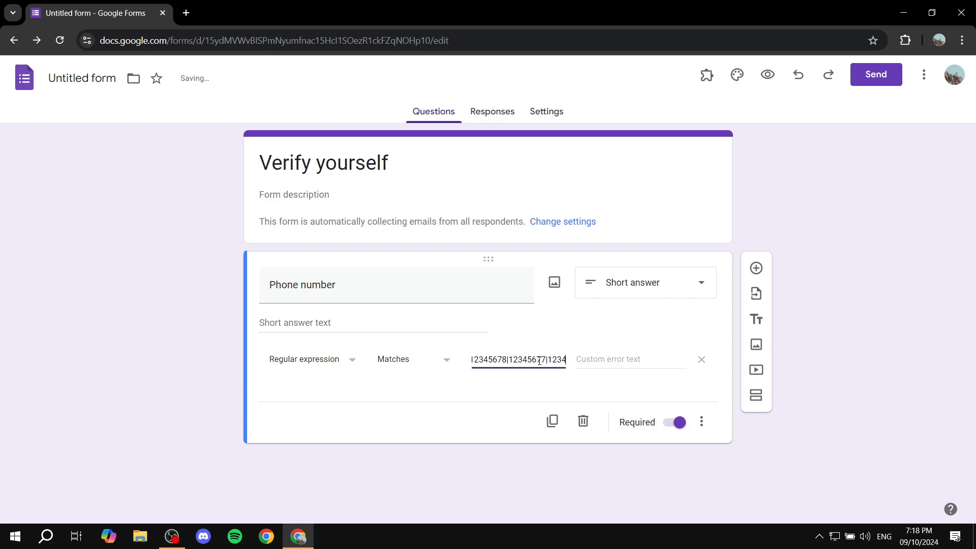
type("76")
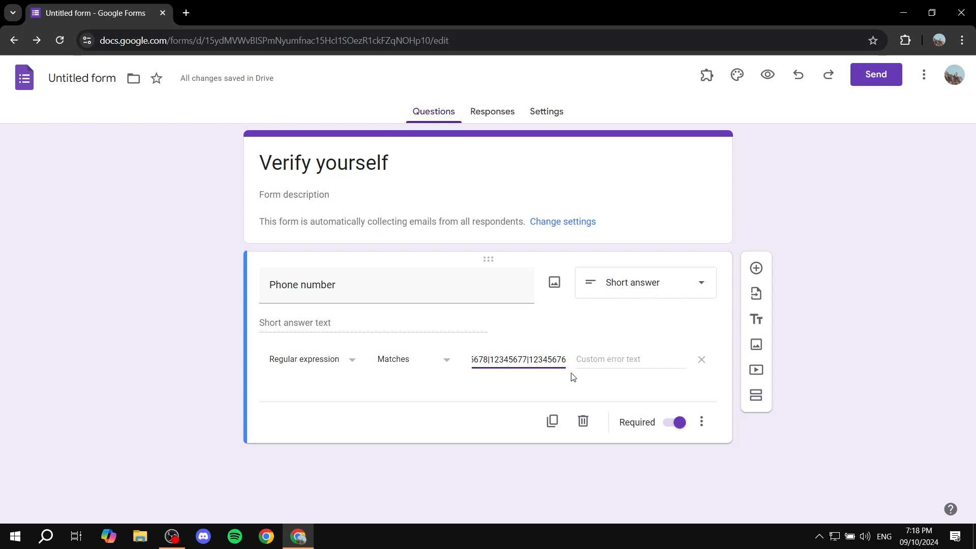
Set the validation's custom error text to "Sorry you're not in the list".
left_click(620, 361)
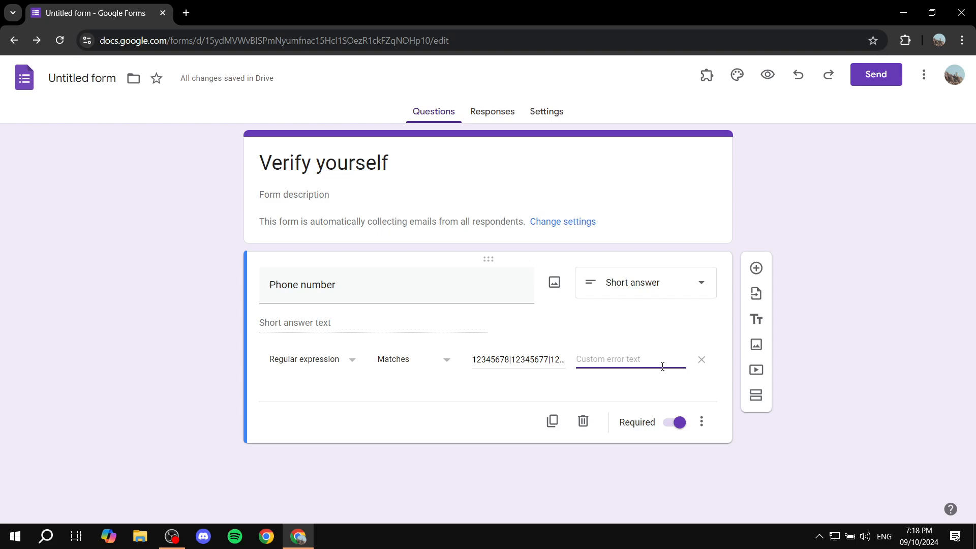
type("Sorry you're not in the list")
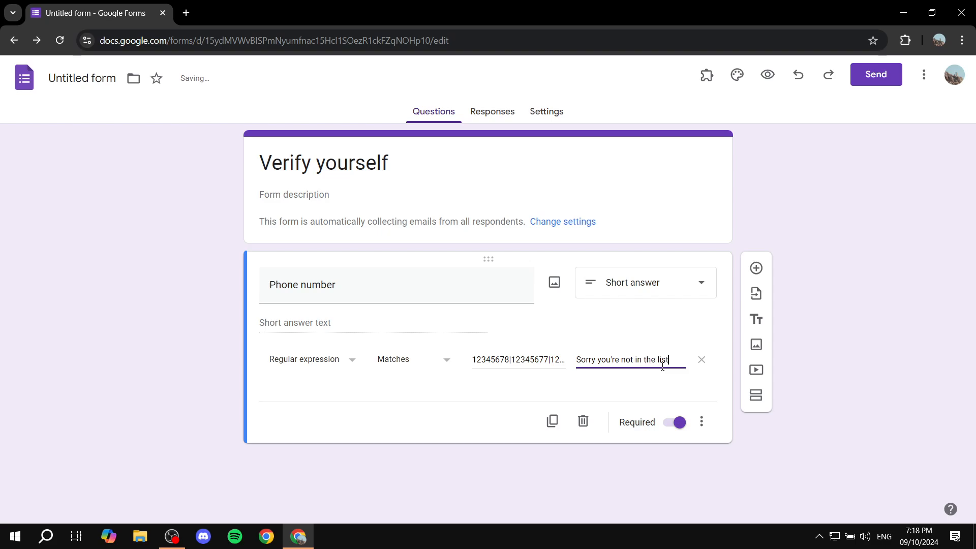
left_click(649, 391)
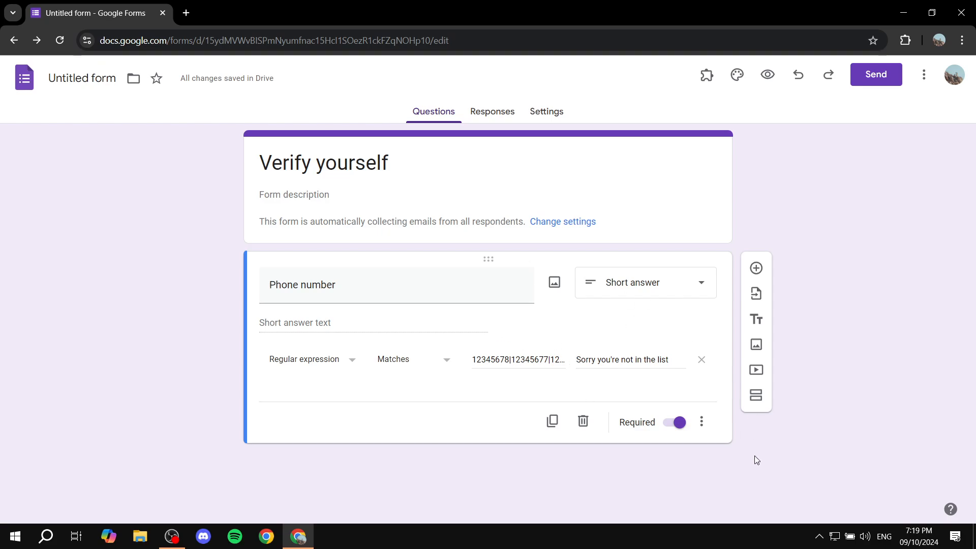
Add a second section after the phone number question and make section 1 go to section 2.
left_click(760, 399)
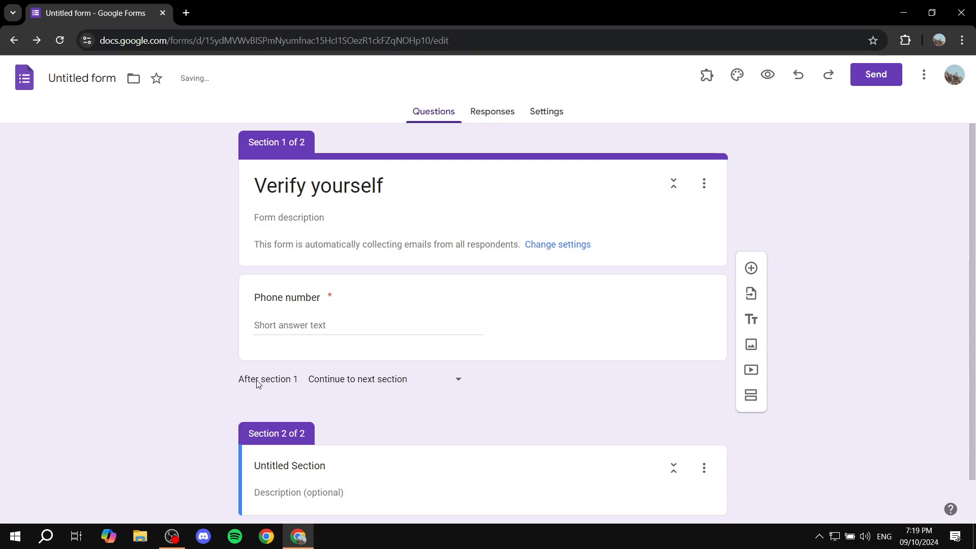
left_click(373, 385)
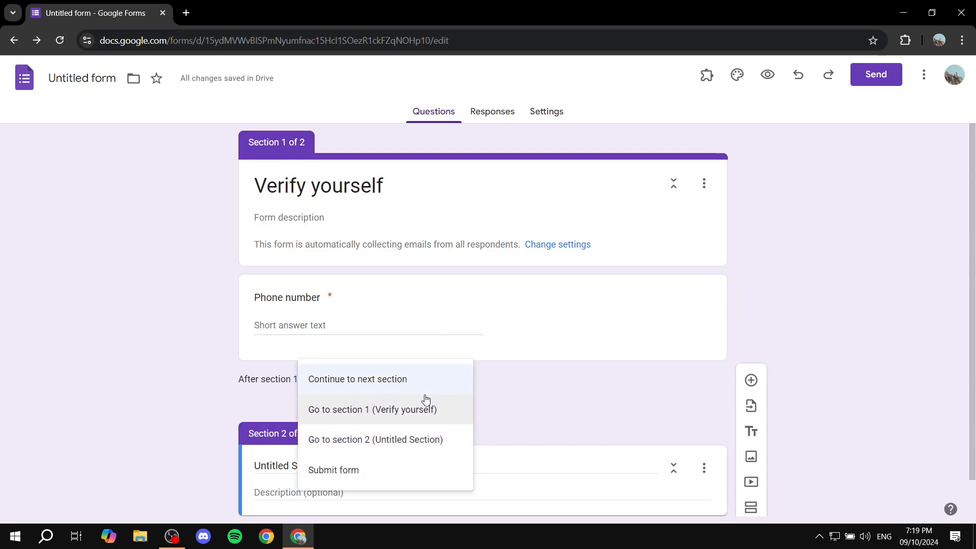
left_click(378, 439)
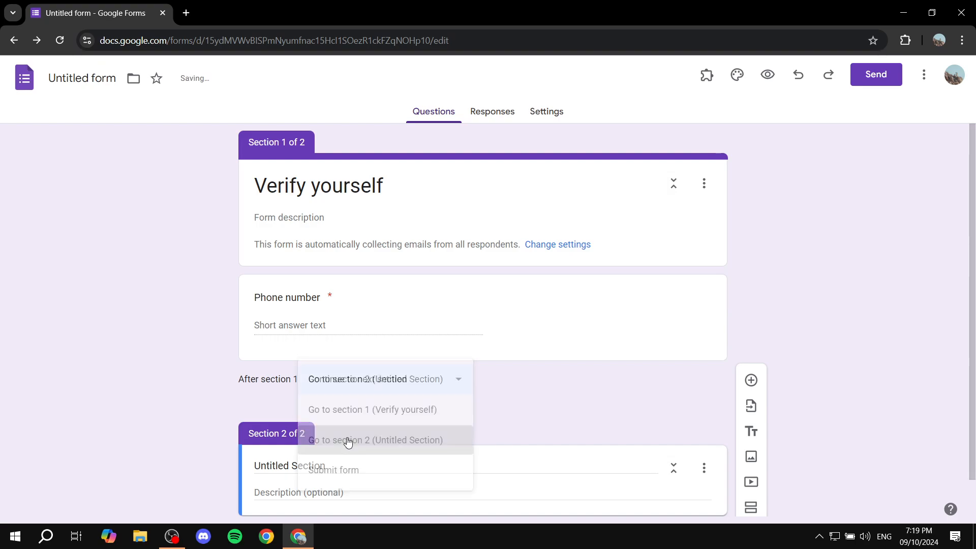
Rename the second section "Questions".
scroll(447, 315, "down", 1)
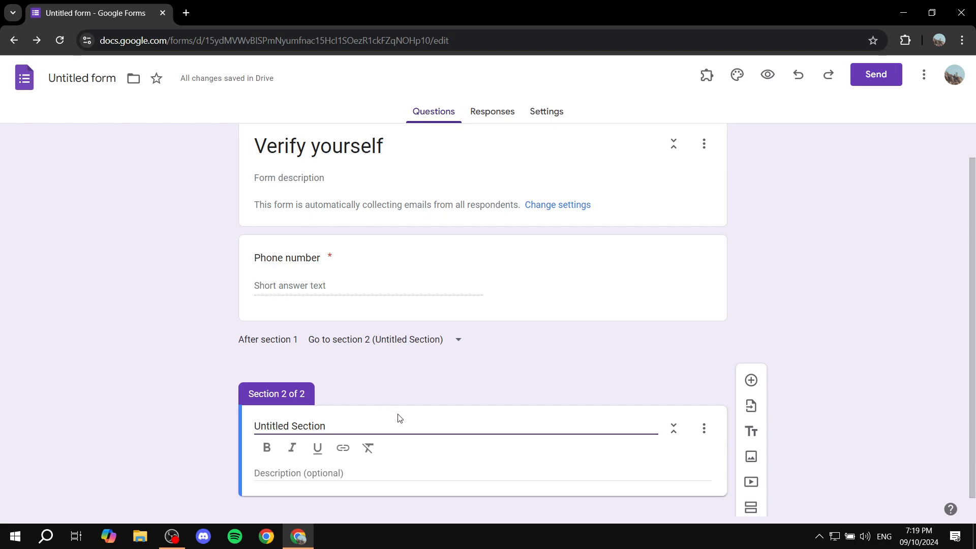
left_click_drag(385, 423, 233, 422)
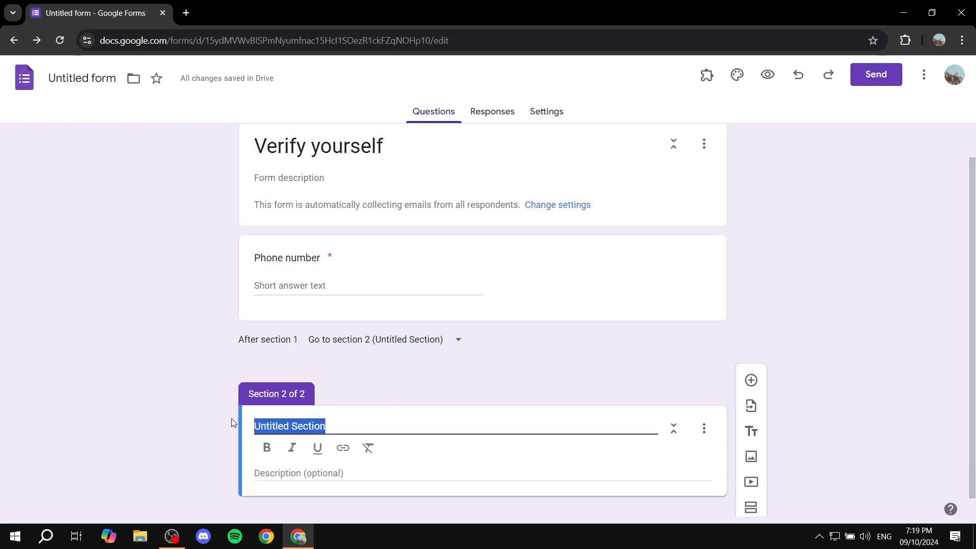
type("Questio")
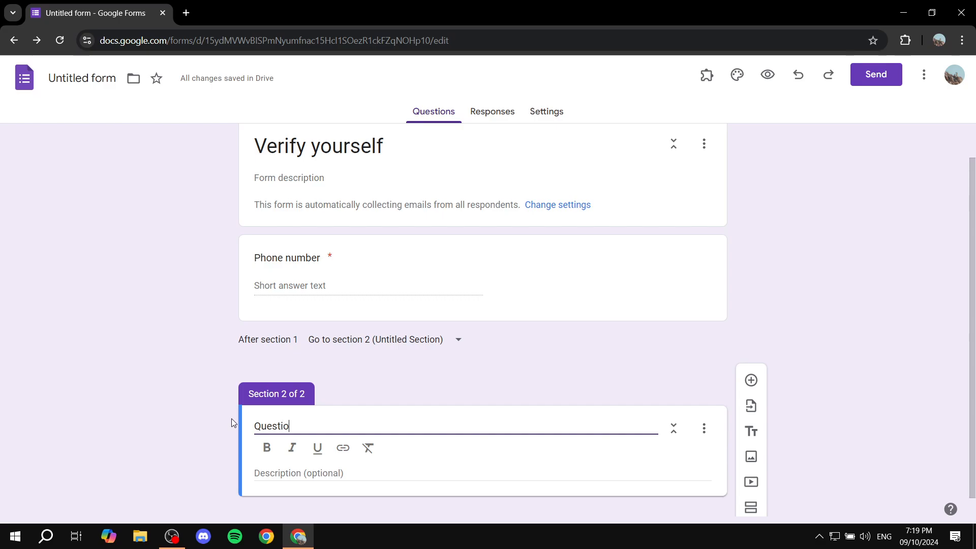
type("ns")
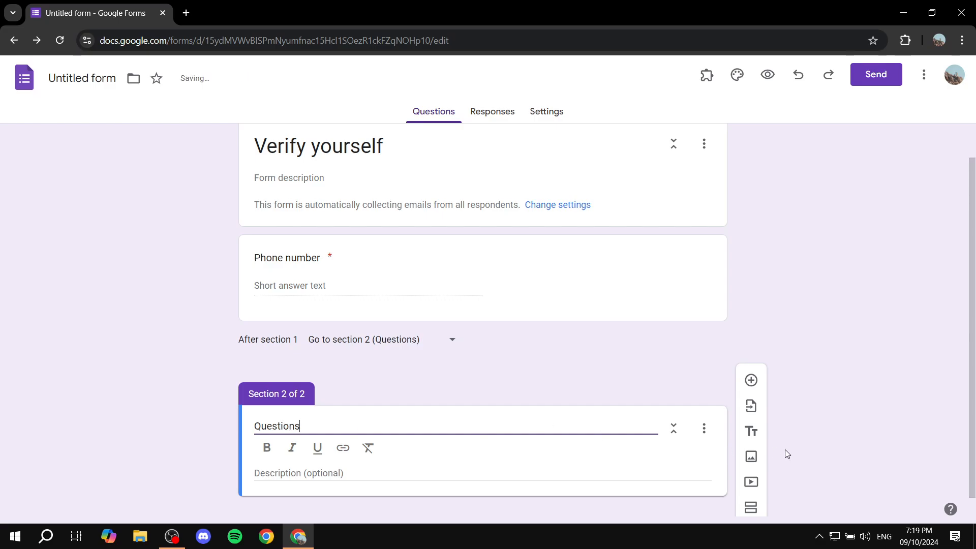
Add a required multiple-choice question titled "Sample" with Option 1 and Option 2 to the Questions section.
left_click(751, 380)
left_click(173, 327)
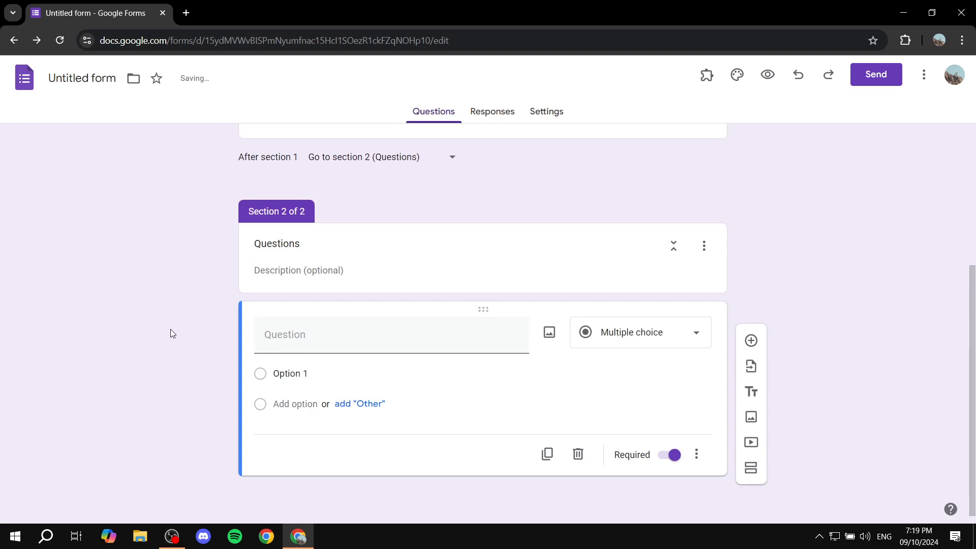
left_click(285, 334)
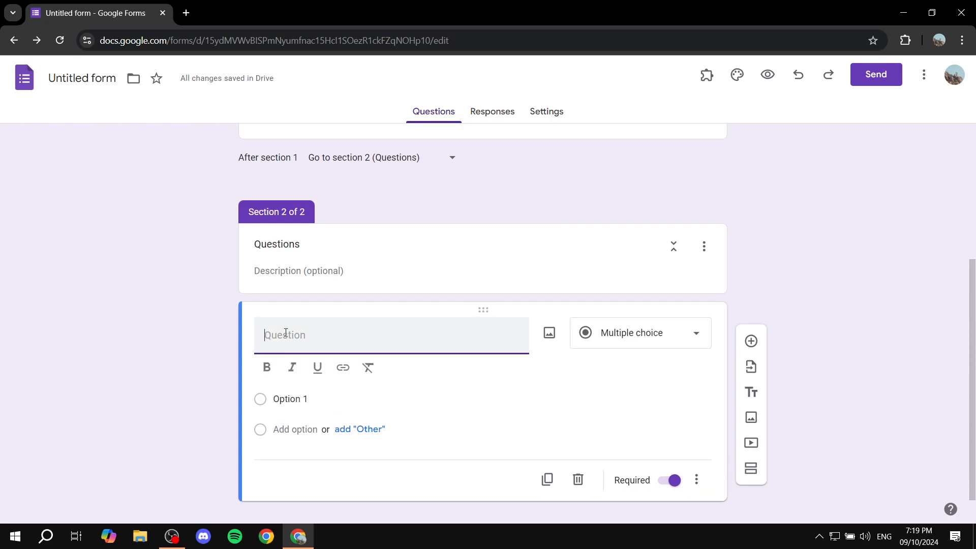
type("Sample")
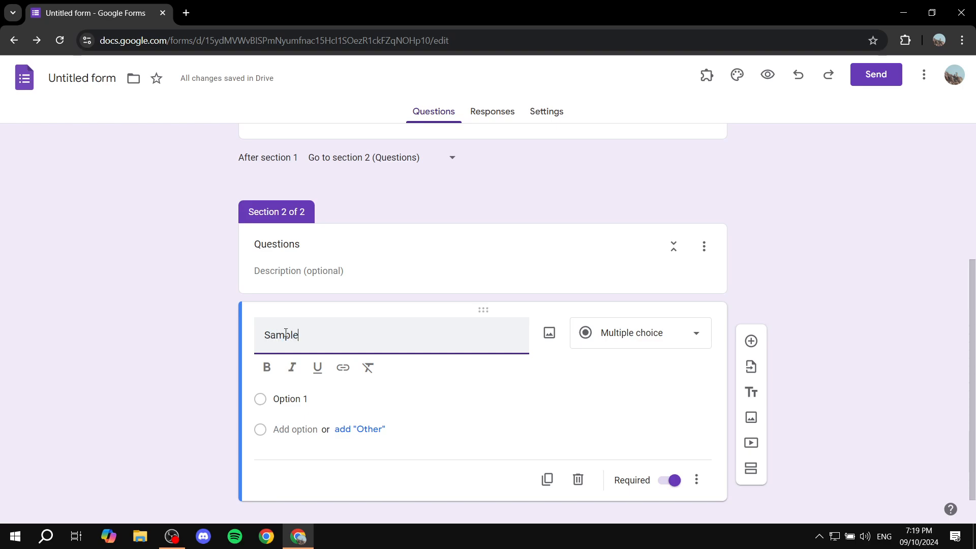
left_click(294, 426)
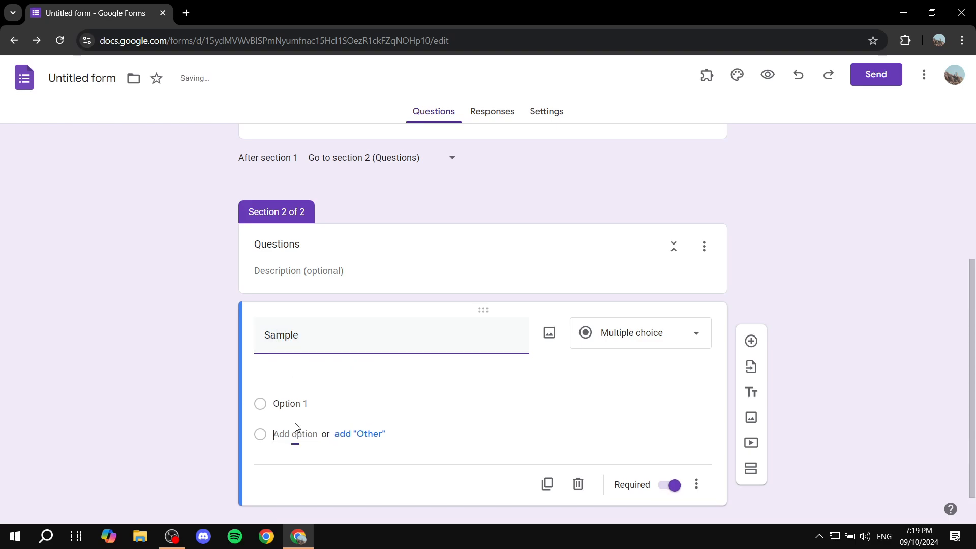
left_click(155, 432)
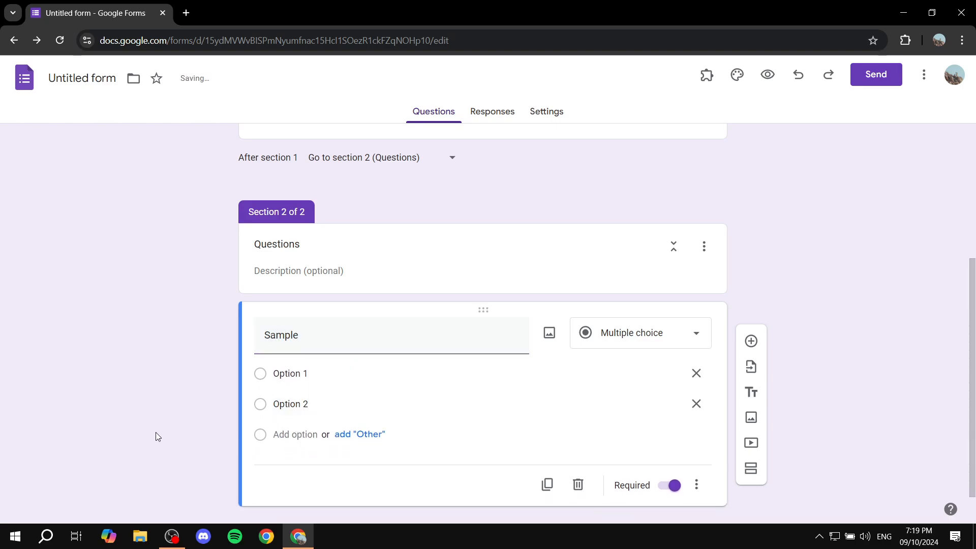
Set the form's response settings to "Do not collect" email addresses and return to the question editor.
scroll(344, 342, "up", 5)
left_click(493, 111)
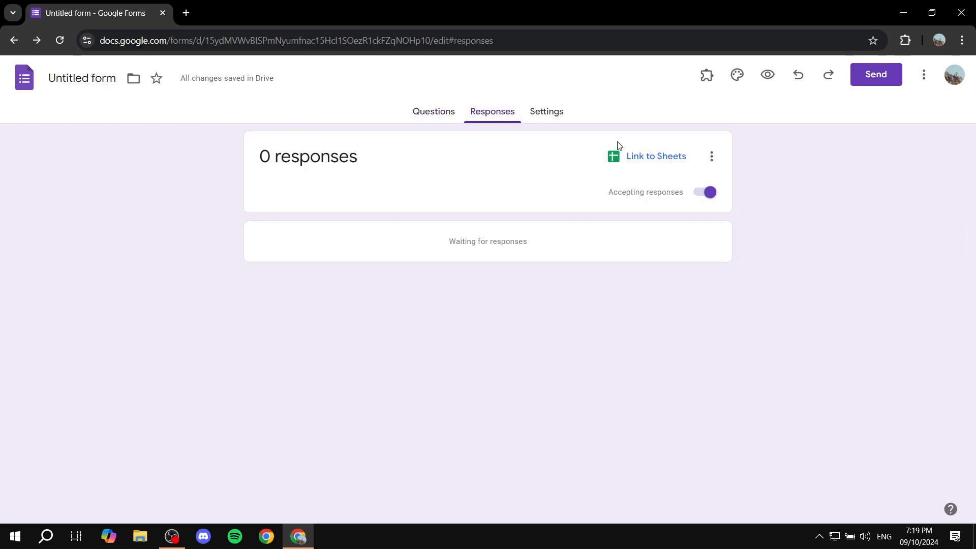
left_click(545, 111)
scroll(430, 241, "down", 1)
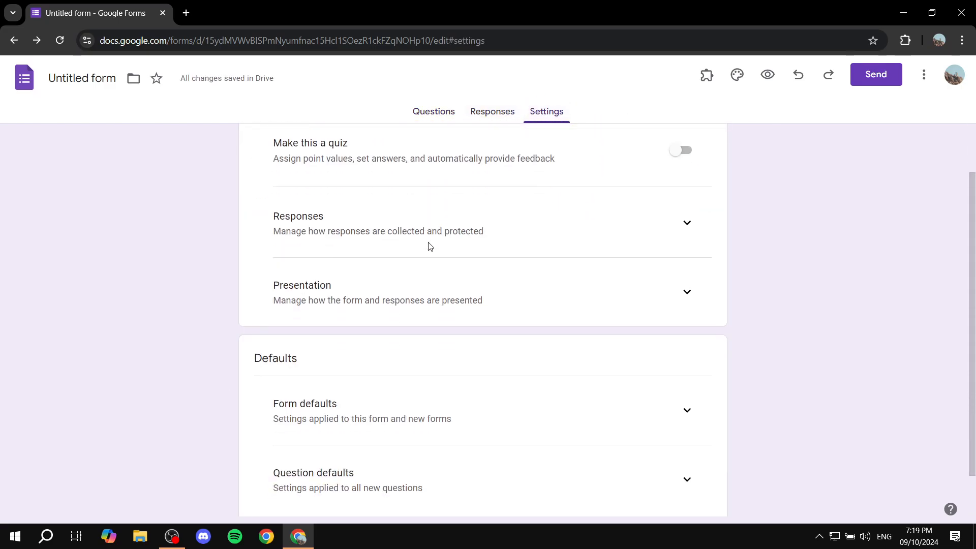
left_click(683, 228)
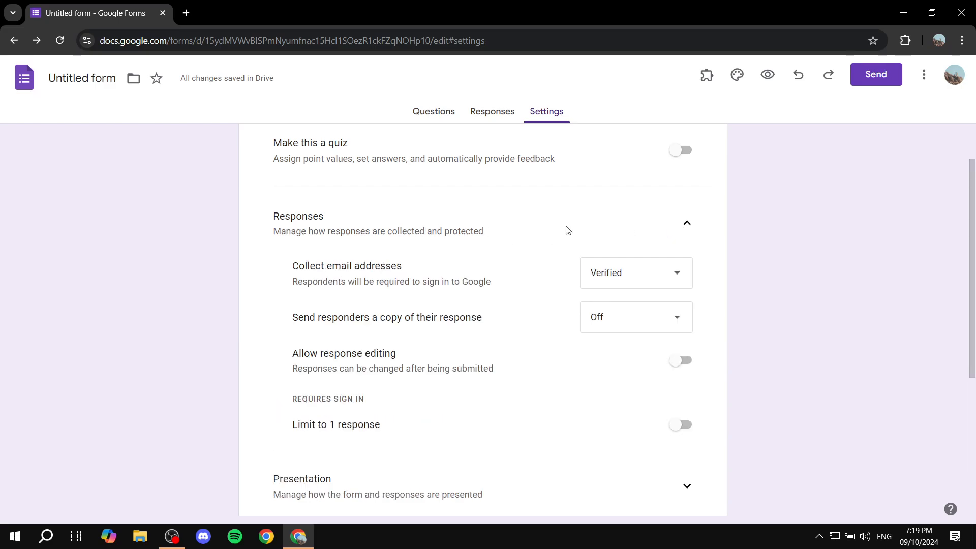
left_click(633, 285)
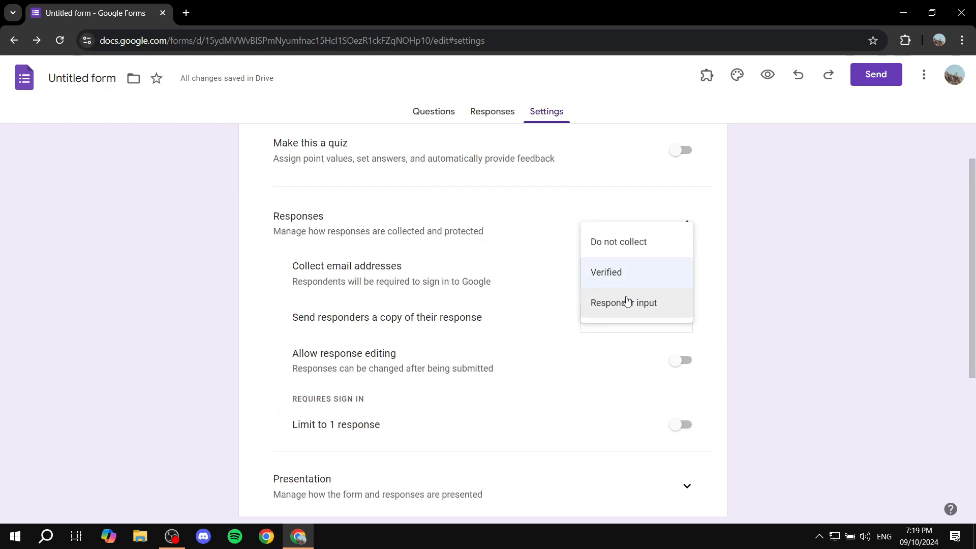
left_click(626, 244)
left_click(687, 222)
scroll(735, 221, "up", 1)
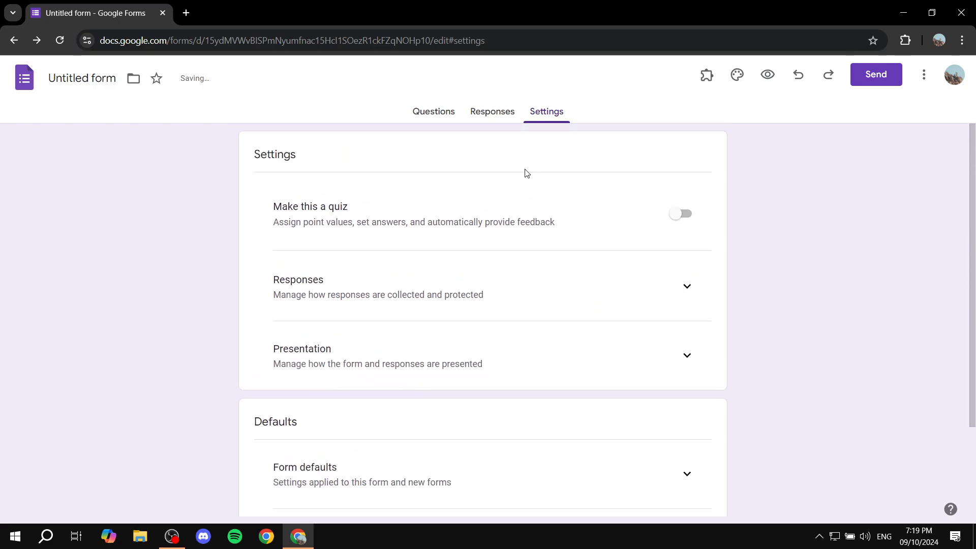
left_click(434, 113)
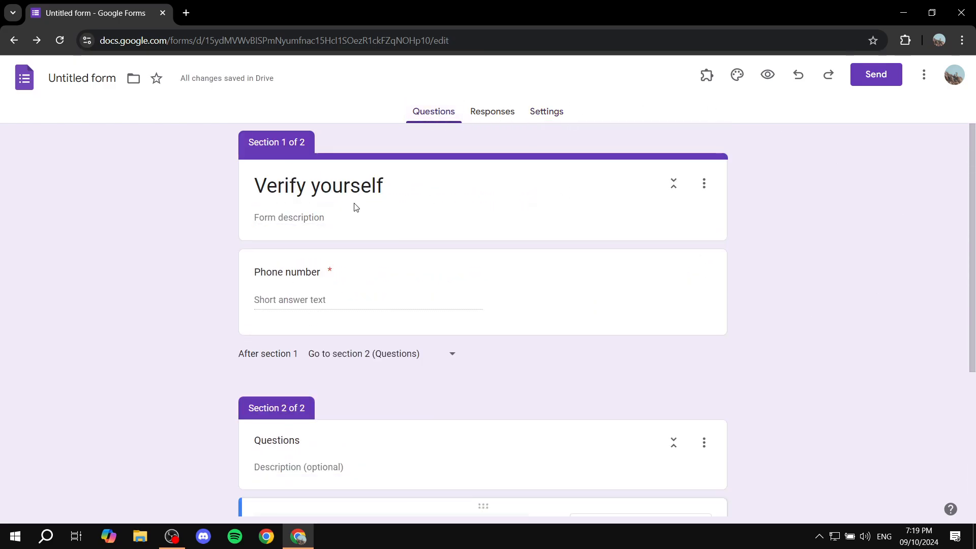
Copy the form's full share link and open it in a new browser tab.
left_click(874, 77)
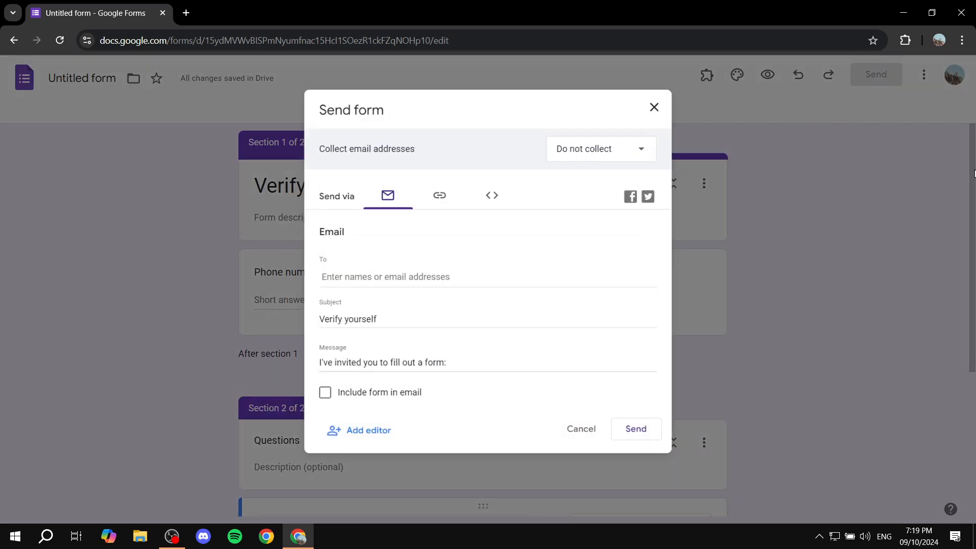
left_click(439, 194)
left_click(641, 294)
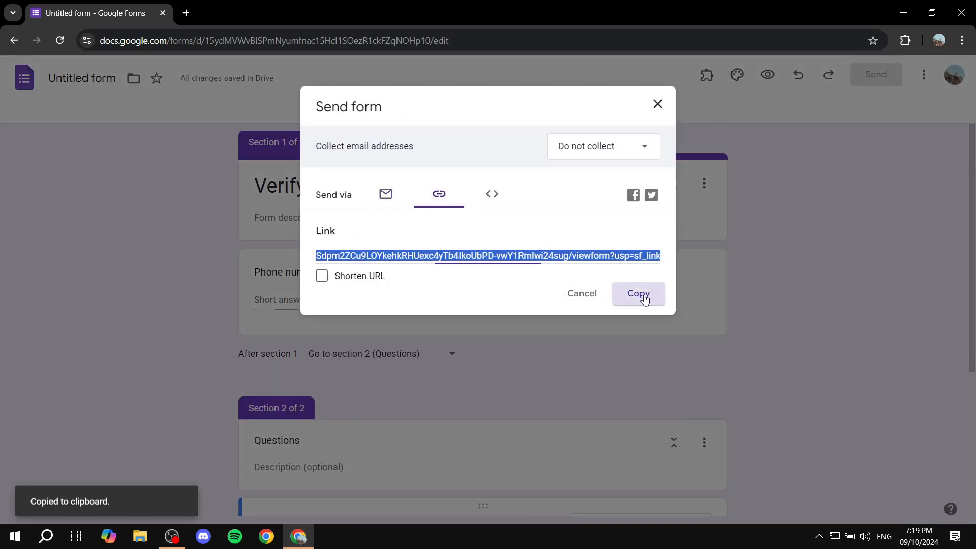
left_click(186, 13)
key("ctrl+v")
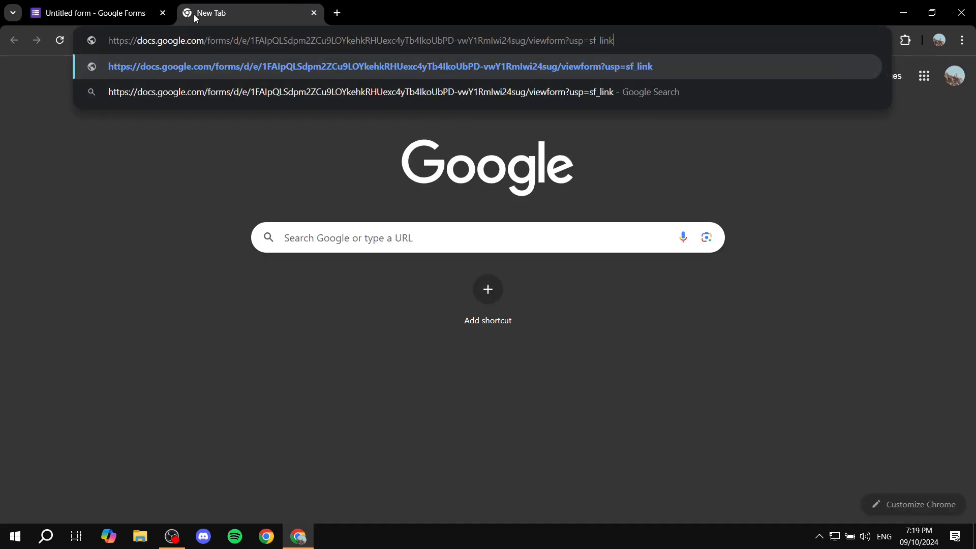
key("Return")
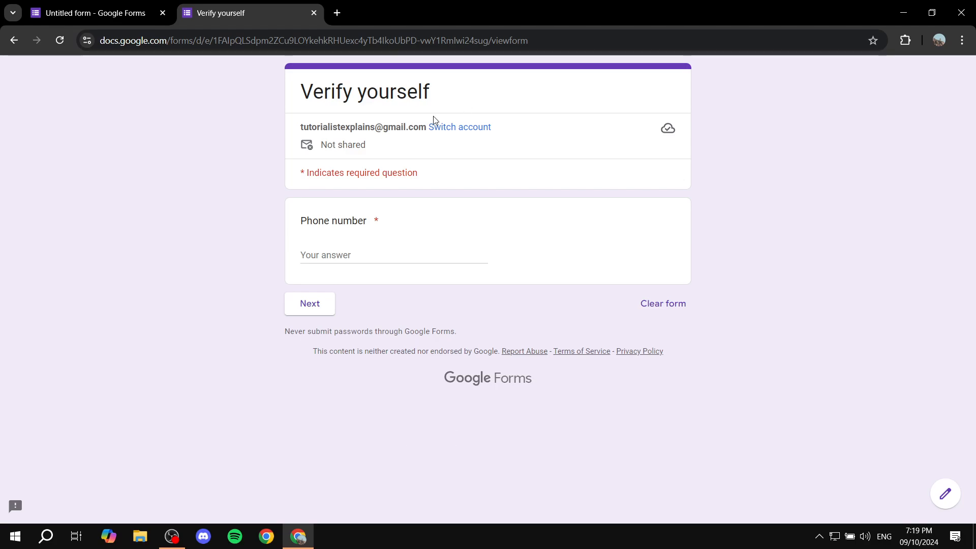
Test the verification section by entering an unlisted phone number and trying to continue.
left_click_drag(299, 92, 464, 96)
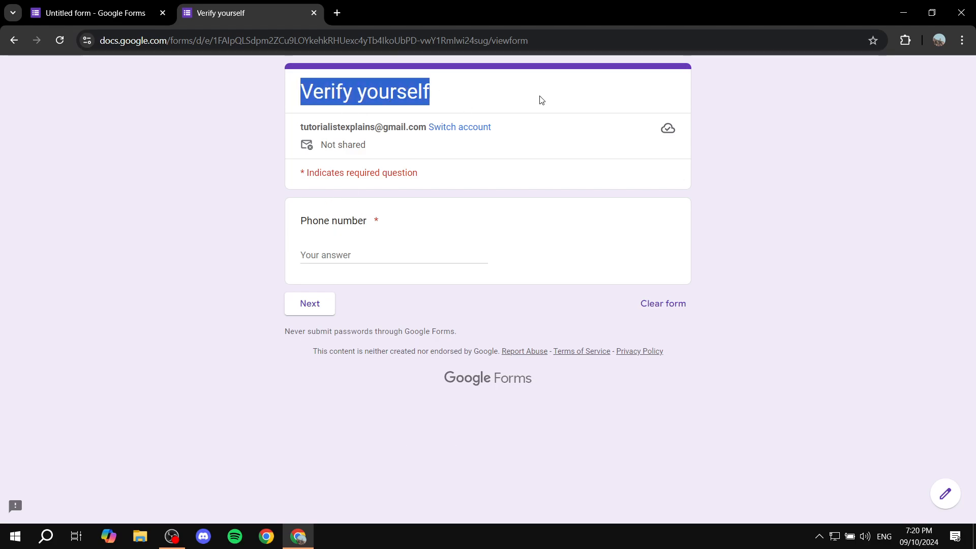
left_click(410, 232)
left_click(349, 258)
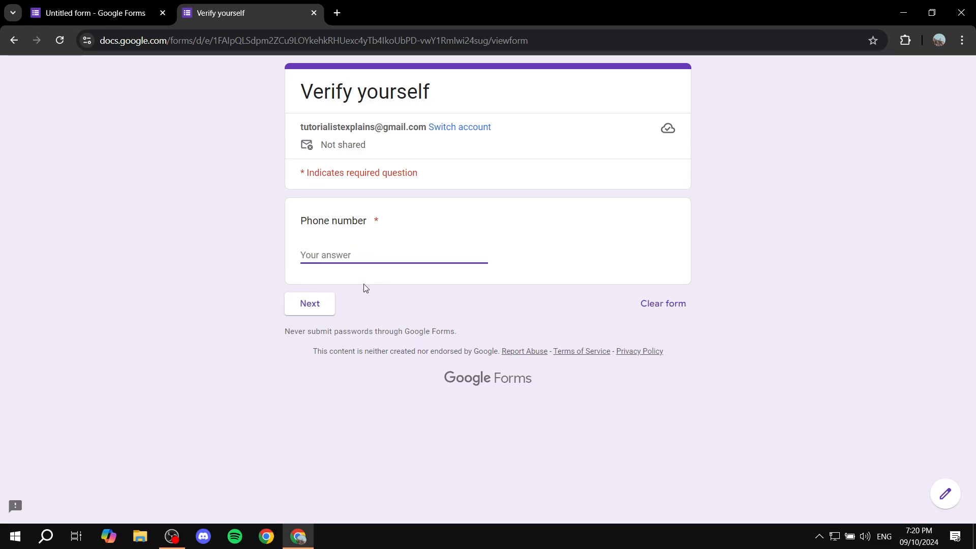
type("9")
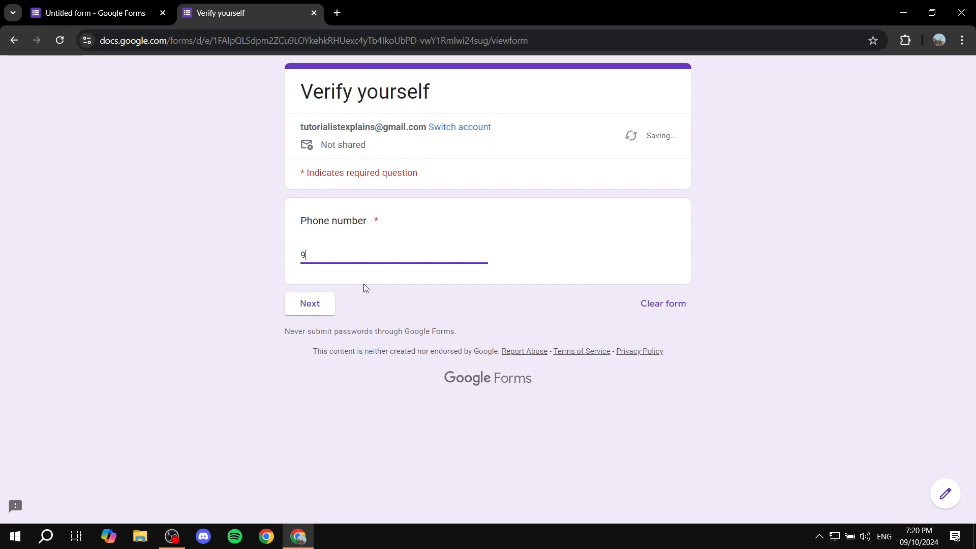
type("87654321")
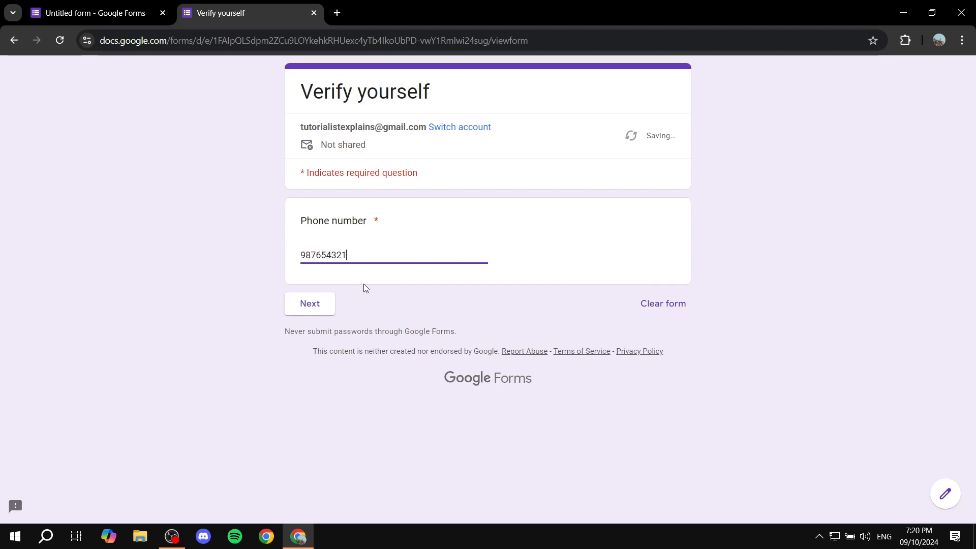
left_click(316, 305)
left_click_drag(323, 283, 421, 285)
Replace the answer with an allowed phone number and continue to the Questions section.
left_click(404, 255)
key("ctrl+a")
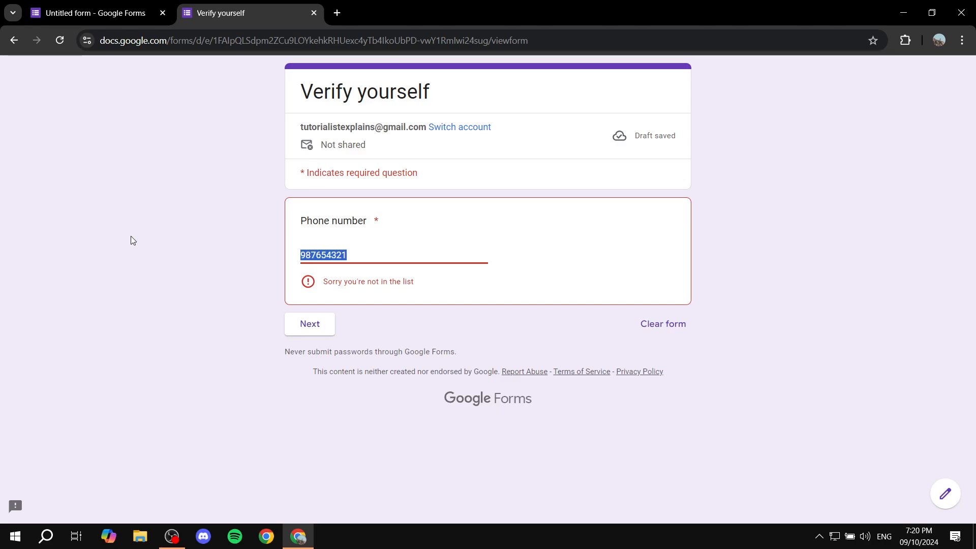
type("123456")
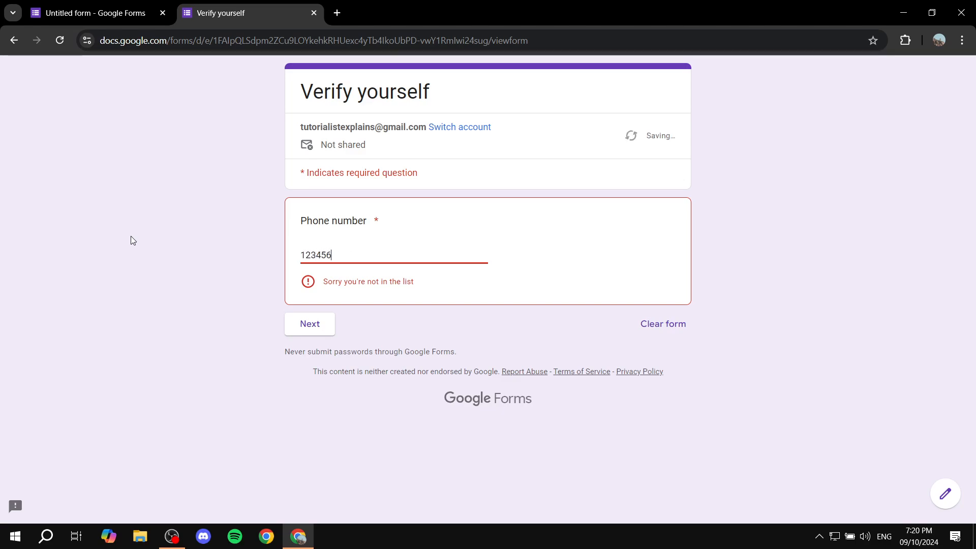
type("78")
left_click(308, 304)
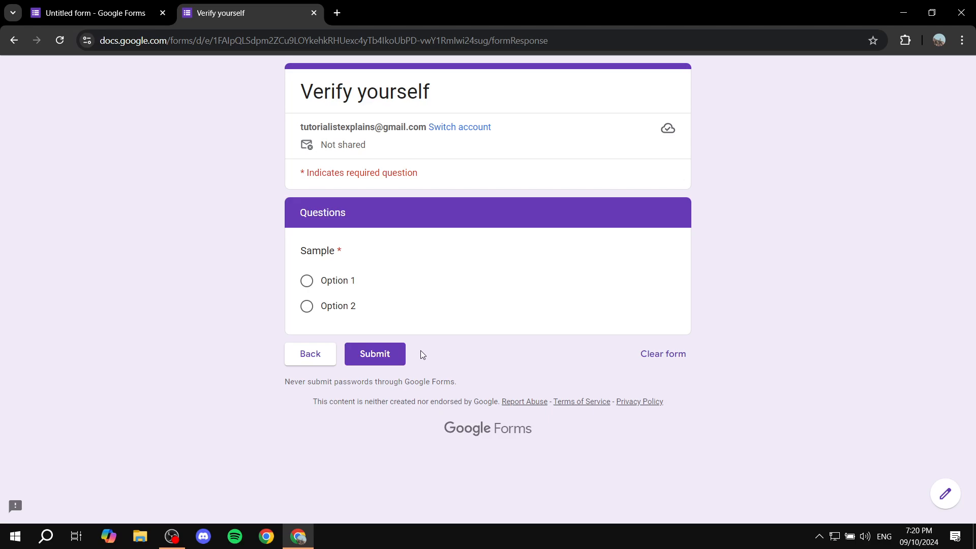
Go back to the verification section, change the phone number's last digit to match another allowed number, and continue.
left_click(311, 355)
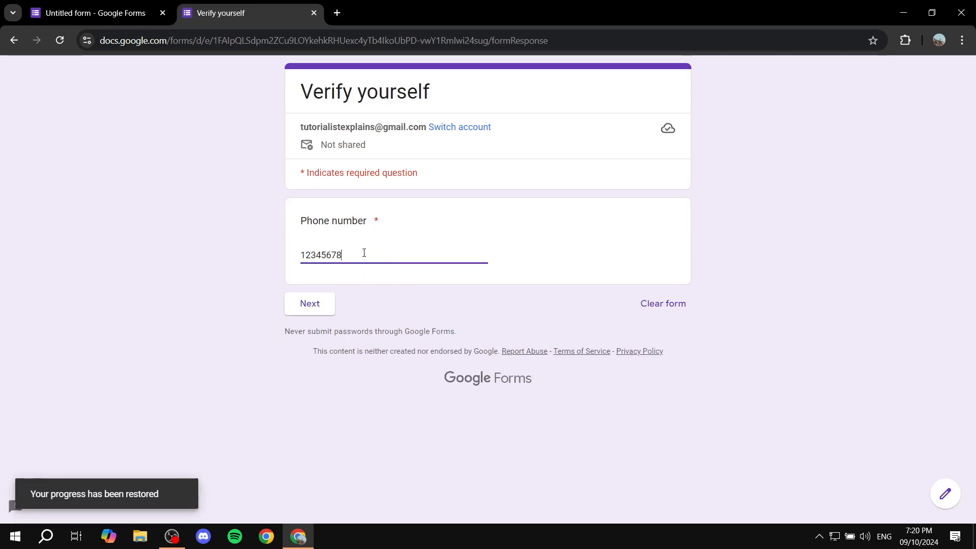
key("BackSpace")
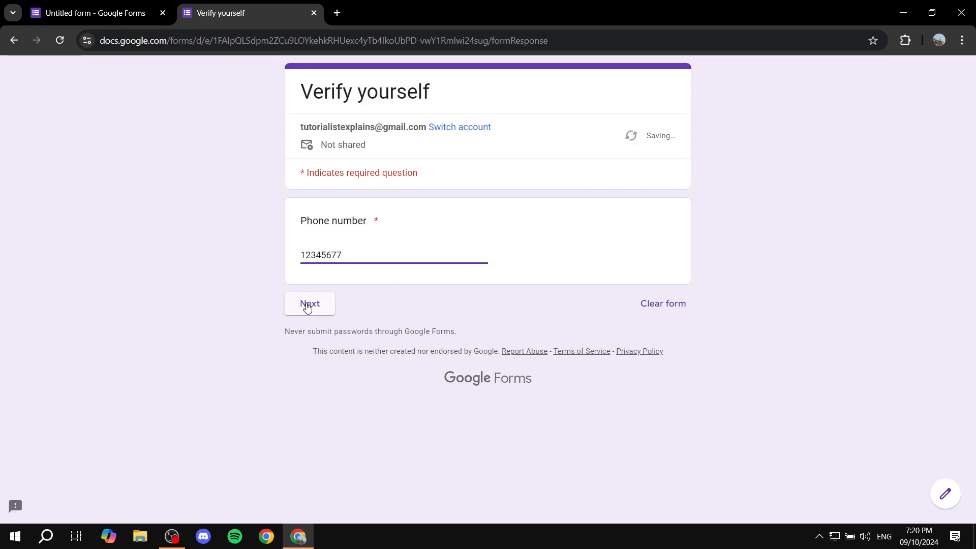
left_click(308, 304)
Return to the phone number question, enter a random unlisted number and try to continue.
left_click(310, 356)
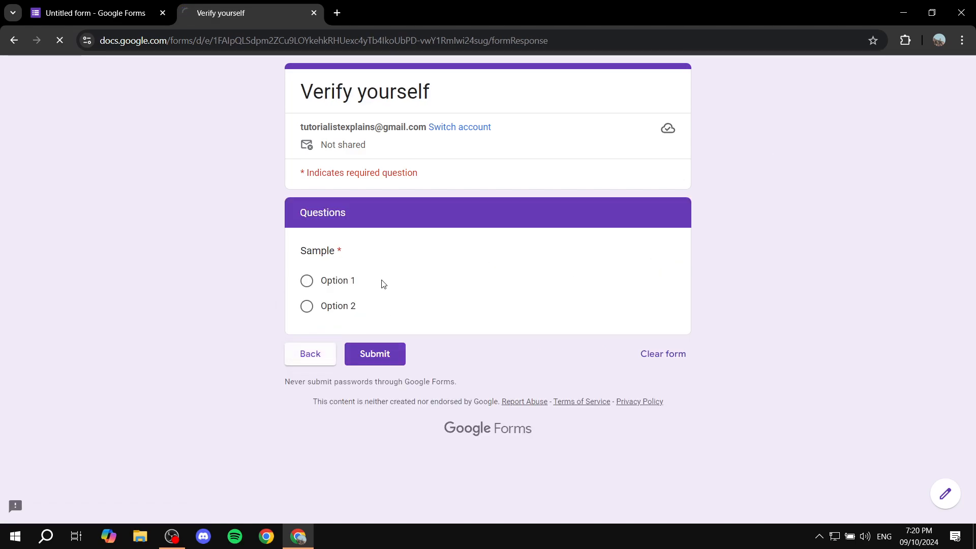
type("712951957")
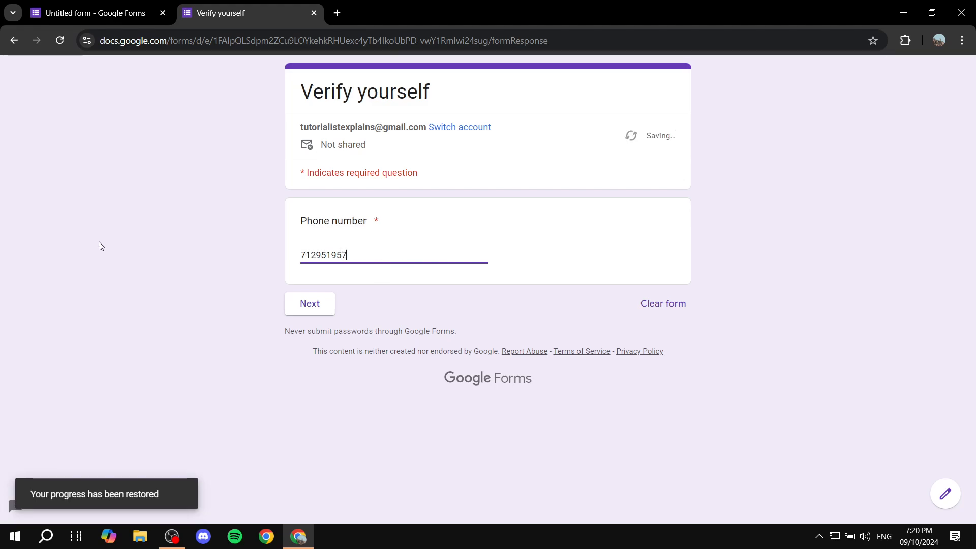
left_click(312, 310)
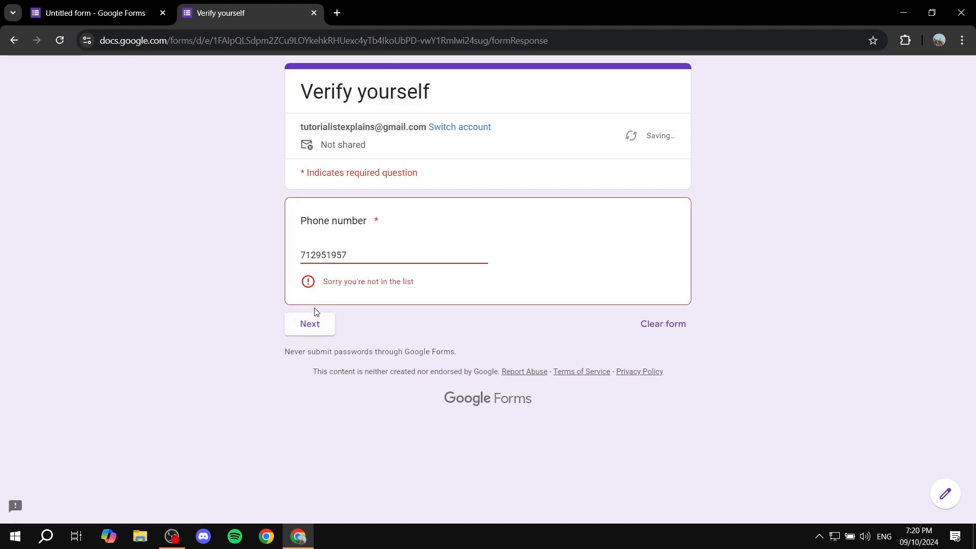